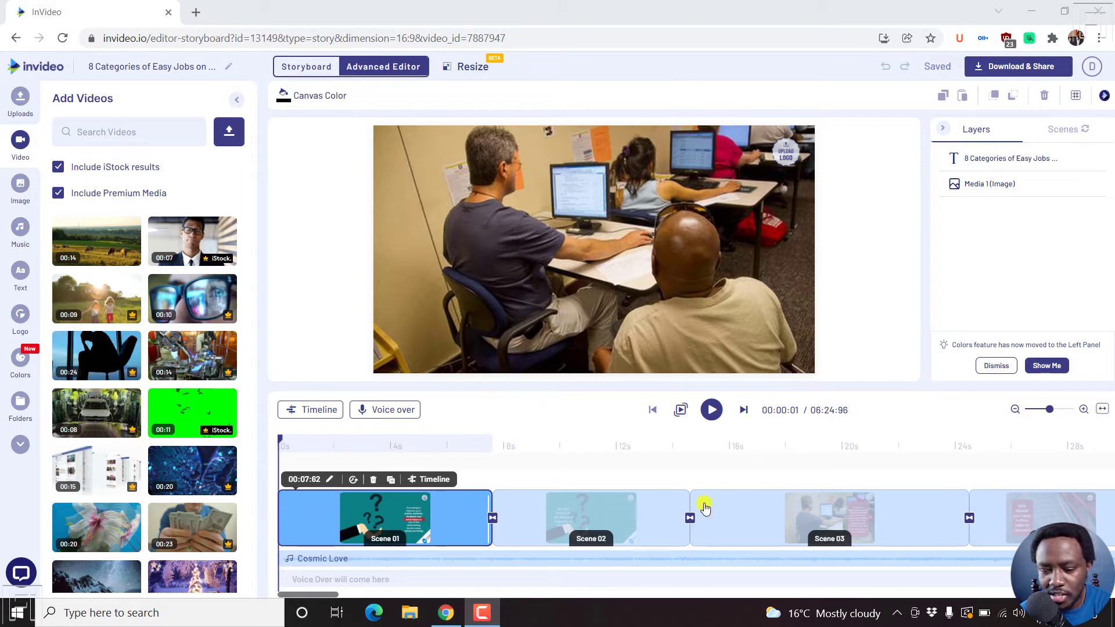
Look through Scene 02 and Scene 03 on the timeline and return to Scene 01
click(619, 515)
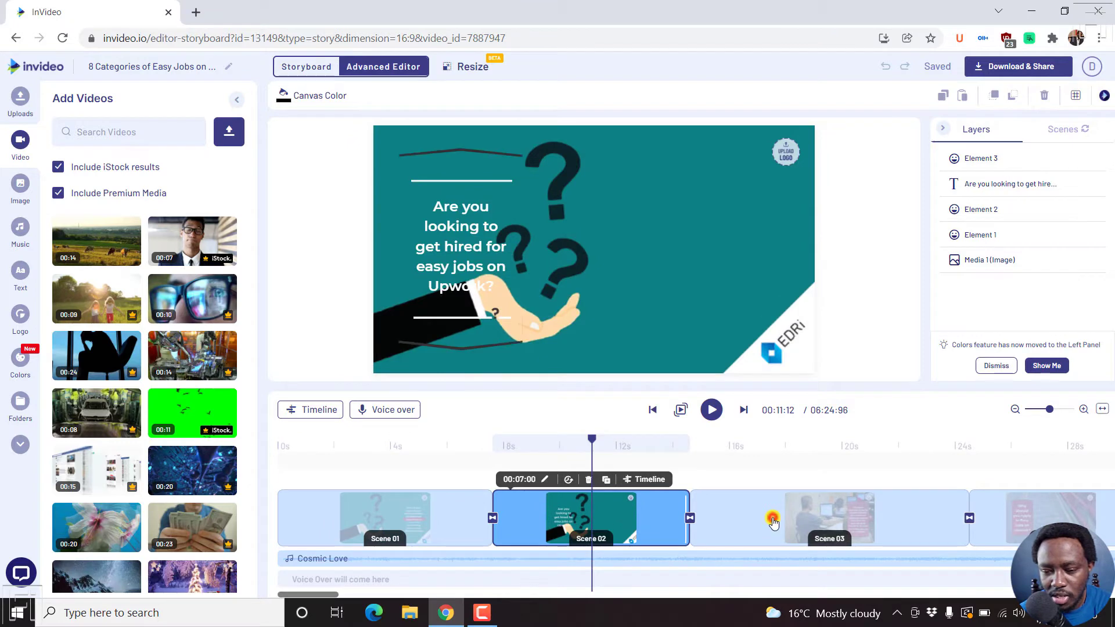
click(773, 522)
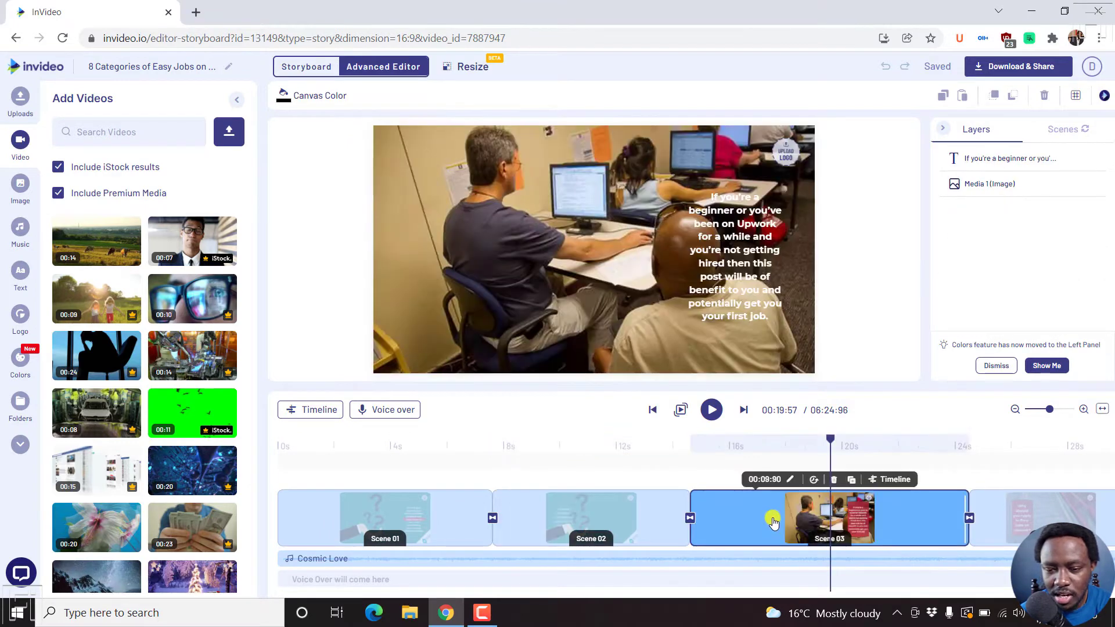
click(399, 522)
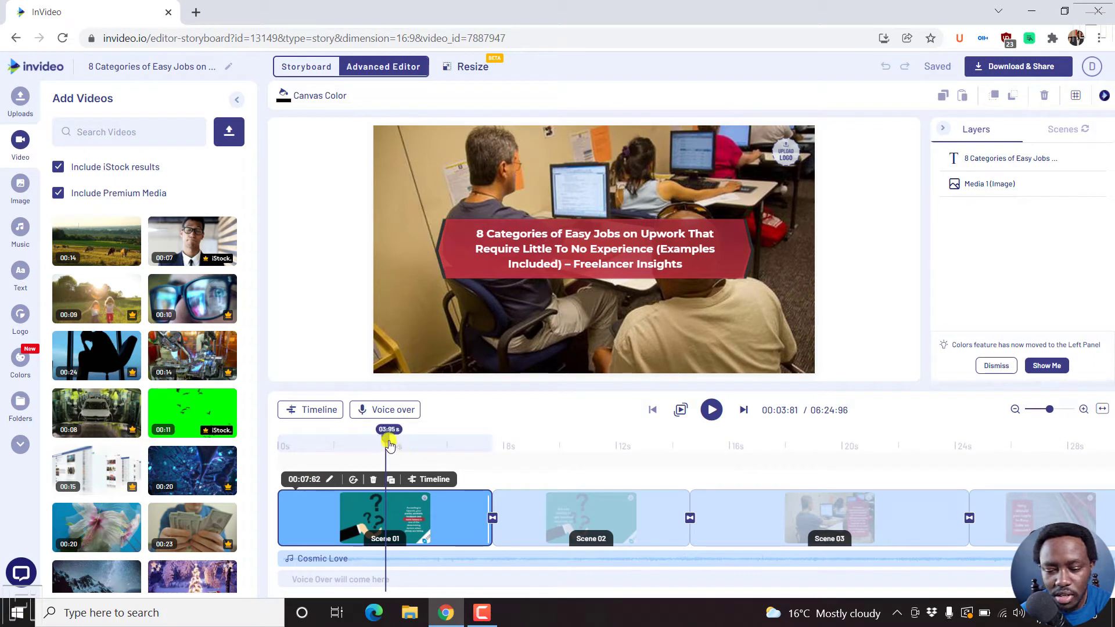
Place the playhead at about 2 seconds in Scene 01 and start an Automated Text to Speech voice-over
click(287, 446)
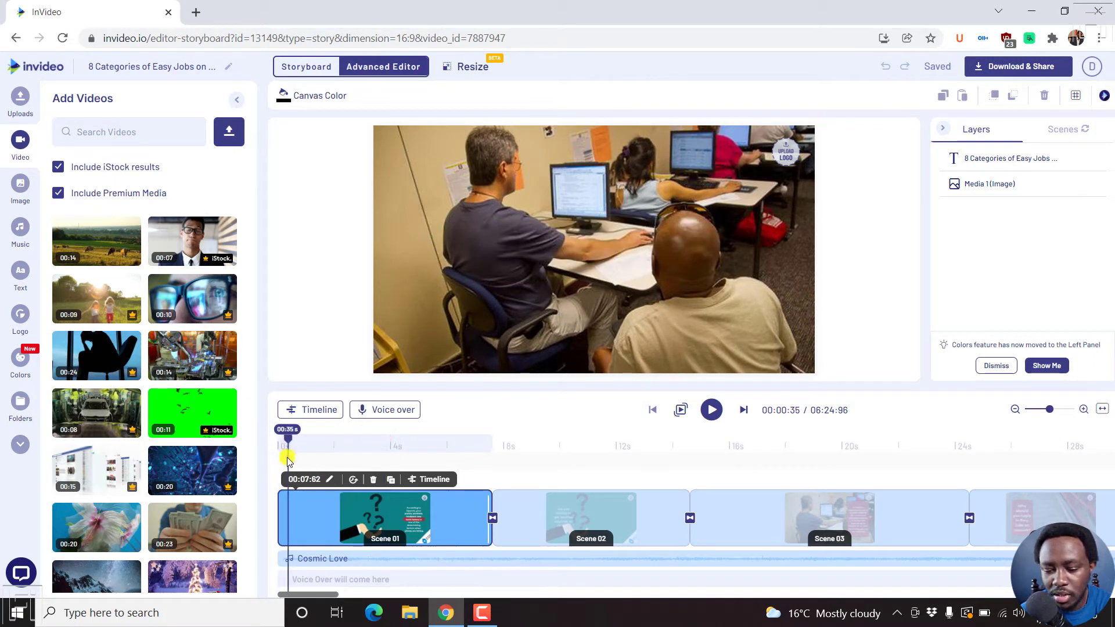
drag(287, 458, 275, 456)
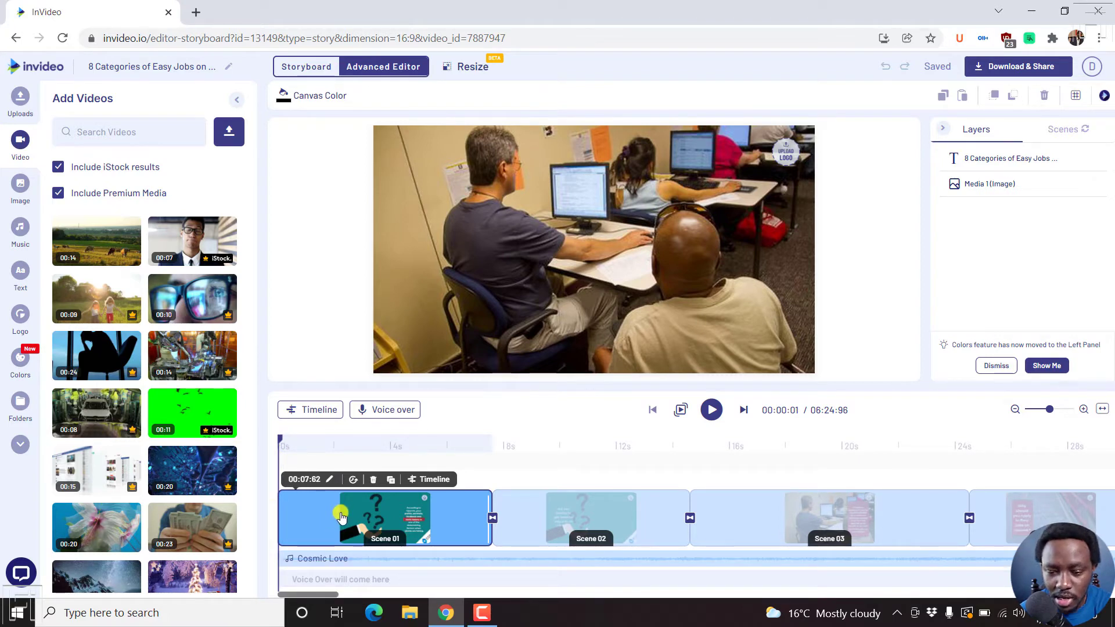
drag(279, 441, 336, 443)
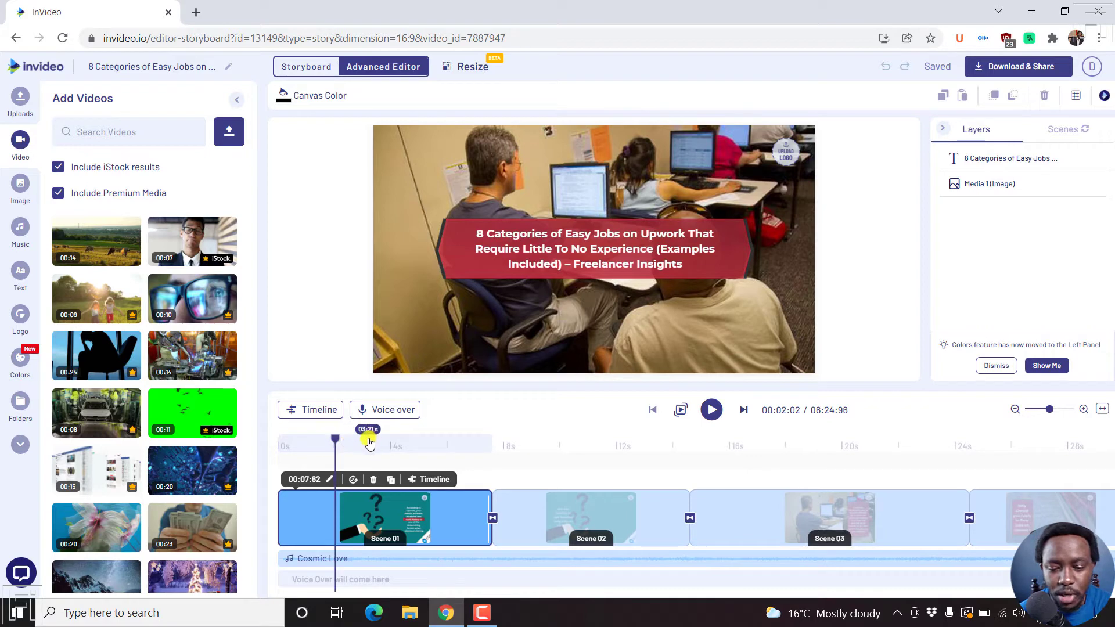
click(389, 411)
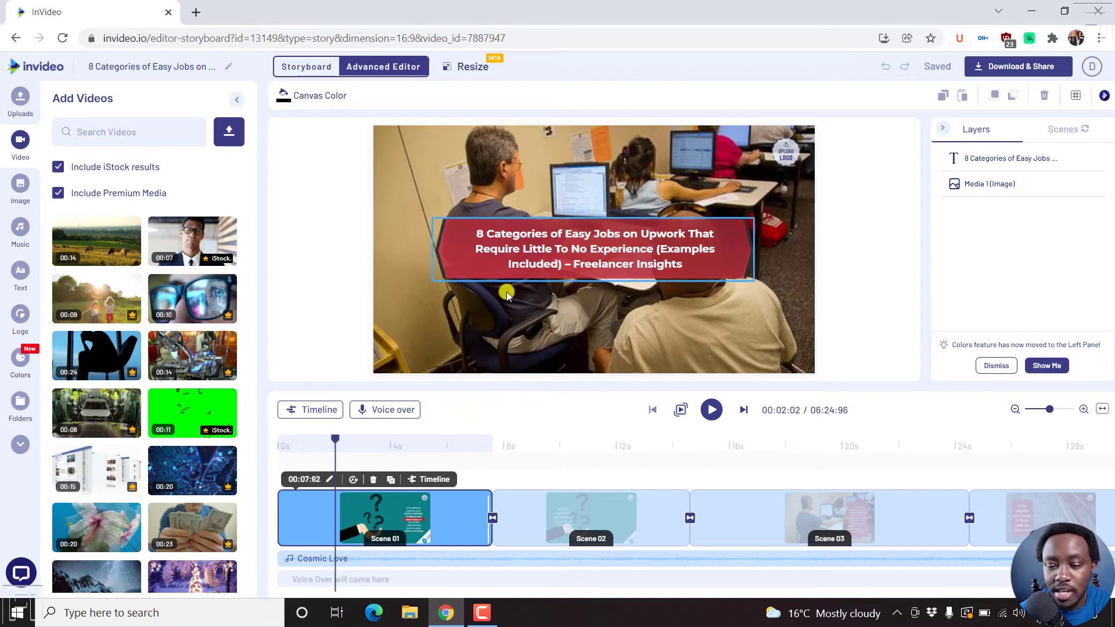
mouse_move(391, 410)
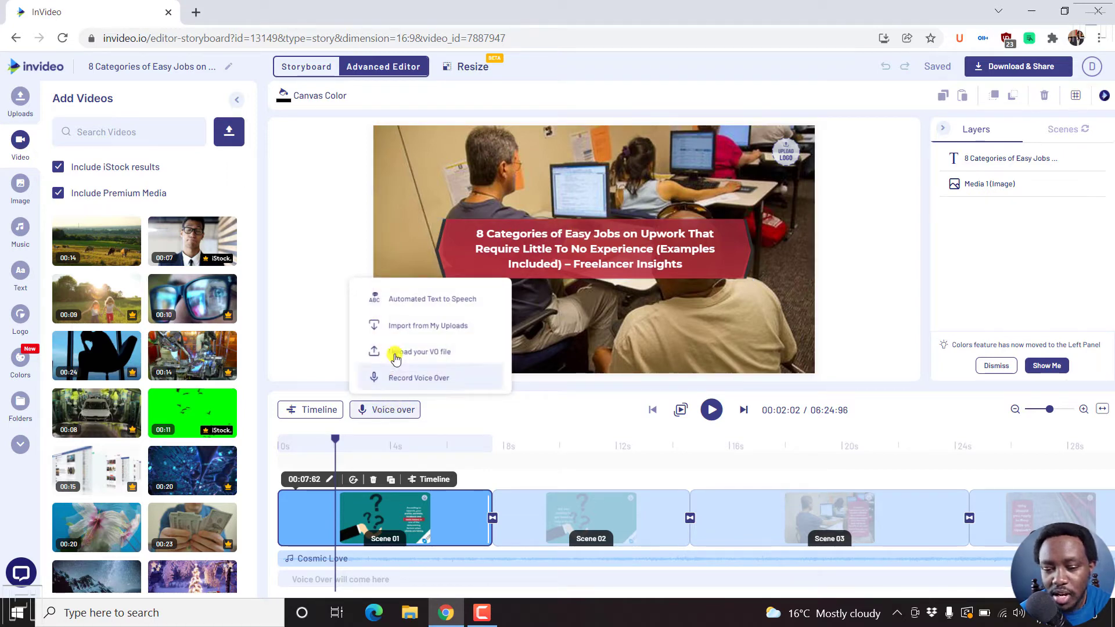
click(434, 299)
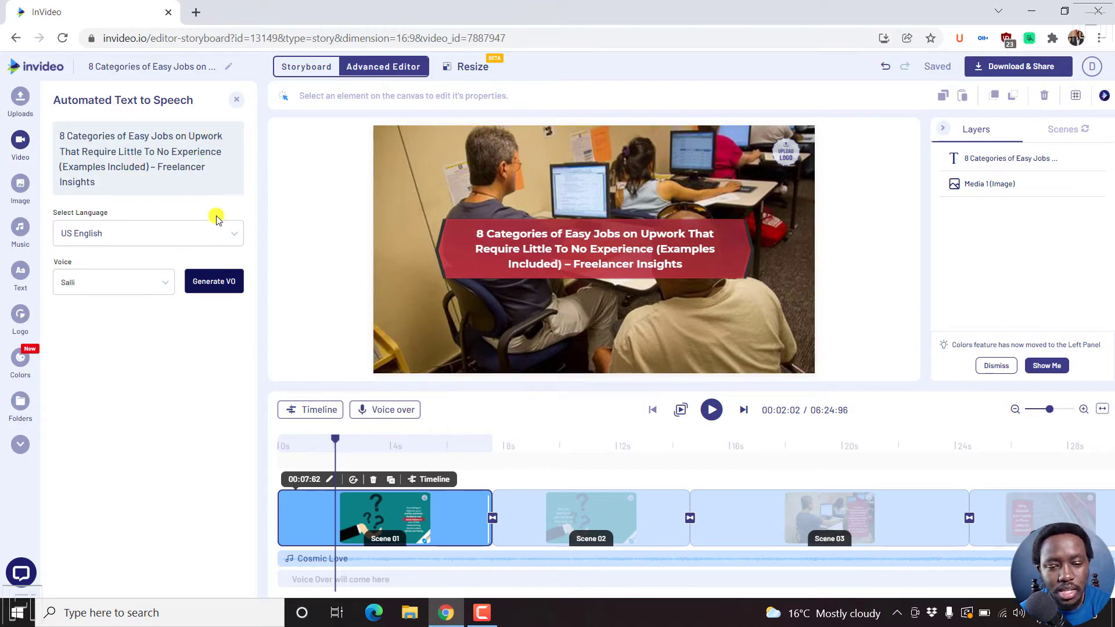
Shorten the voice-over text to "8 Categories of Easy Jobs on Upwork That Require Little To No Experience."
drag(60, 136, 116, 166)
click(103, 185)
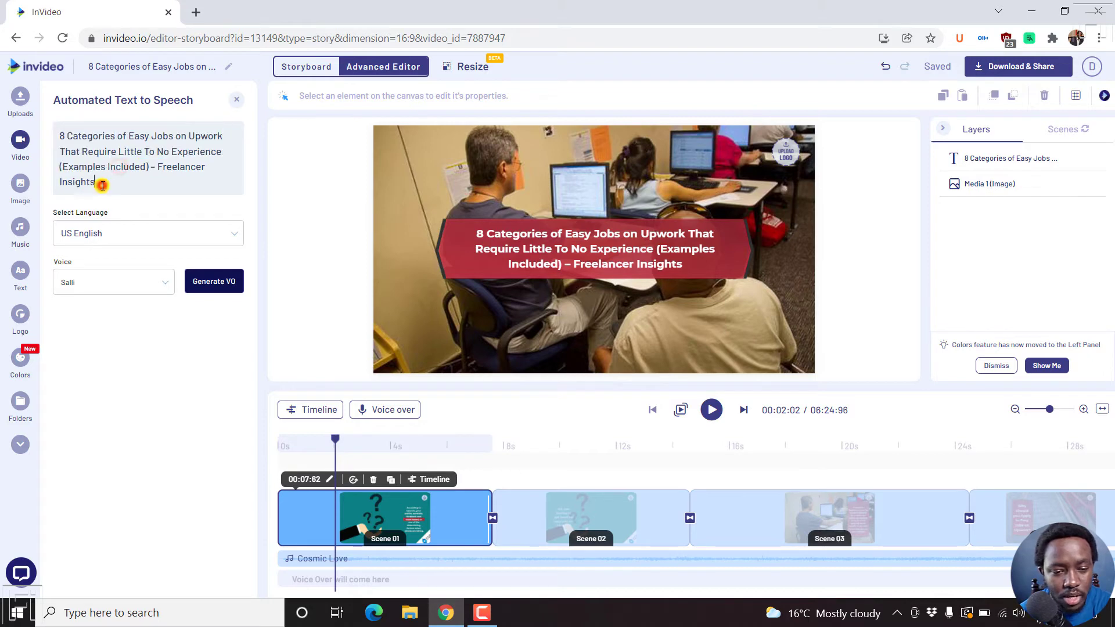
key(BackSpace)
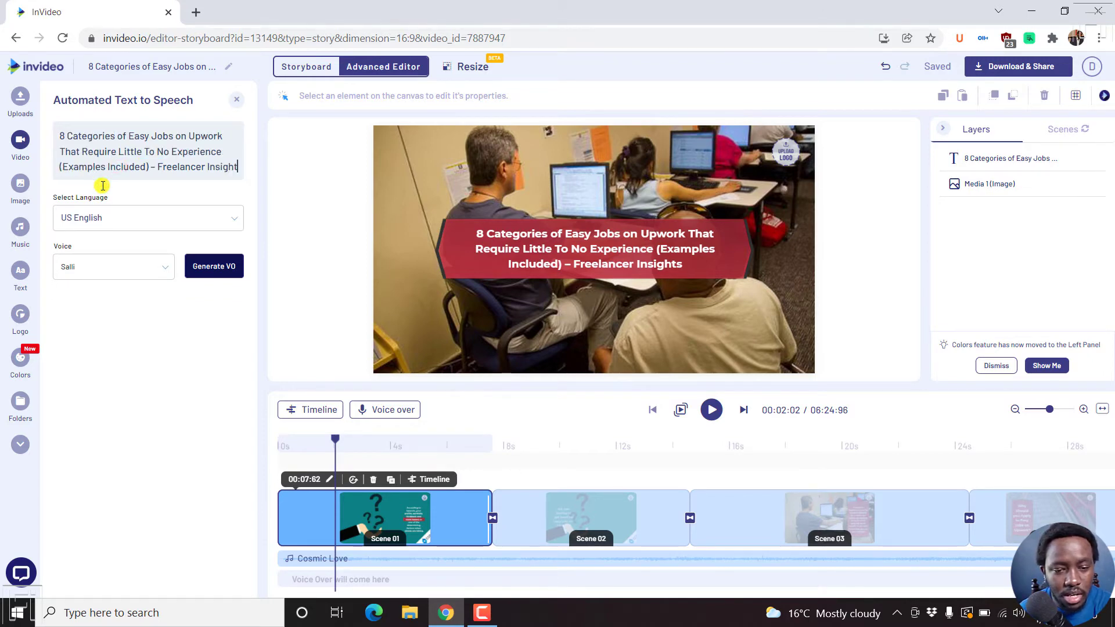
key(BackSpace)
key(BackSpace)
key(BackSpace)
key(BackSpace)
key(BackSpace)
key(BackSpace)
key(BackSpace)
key(BackSpace)
key(BackSpace)
key(BackSpace)
key(BackSpace)
key(BackSpace)
key(BackSpace)
key(BackSpace)
key(BackSpace)
key(BackSpace)
key(BackSpace)
key(BackSpace)
key(BackSpace)
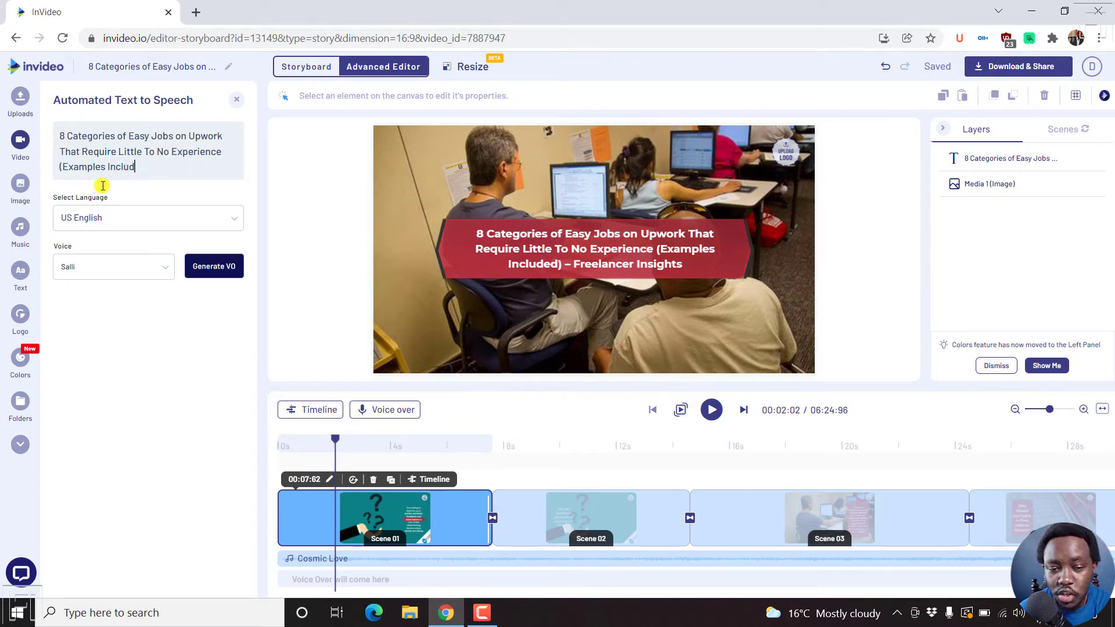
key(BackSpace)
key(BackSpace)
key(BackSpace)
key(BackSpace)
key(BackSpace)
key(BackSpace)
key(BackSpace)
key(BackSpace)
key(BackSpace)
key(BackSpace)
key(BackSpace)
key(BackSpace)
key(BackSpace)
key(BackSpace)
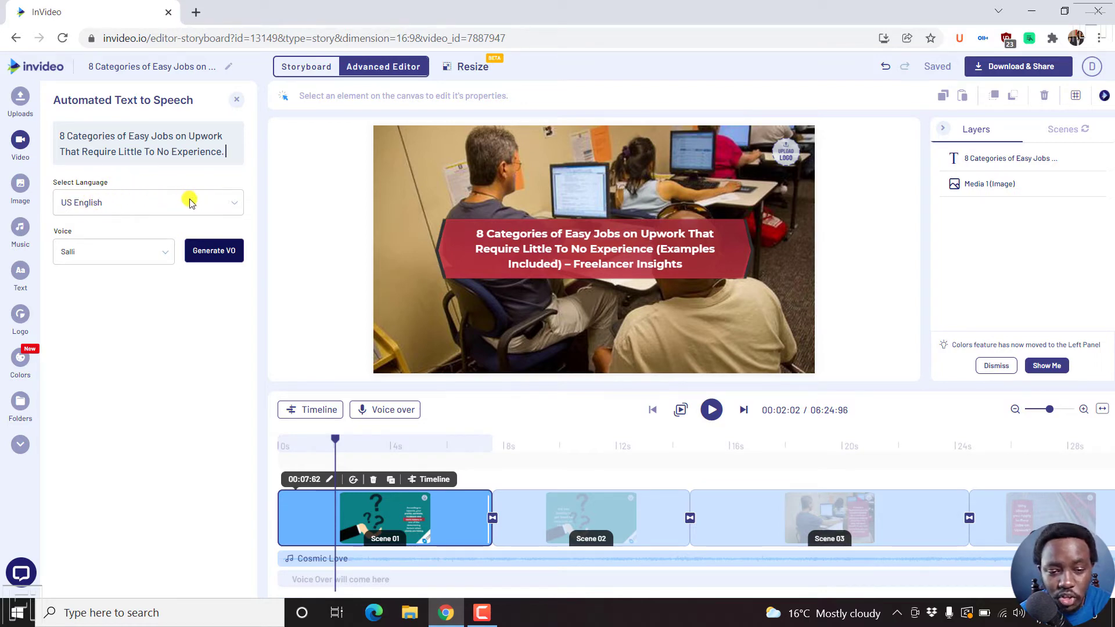
Browse the available text-to-speech languages, keeping US English selected
click(237, 206)
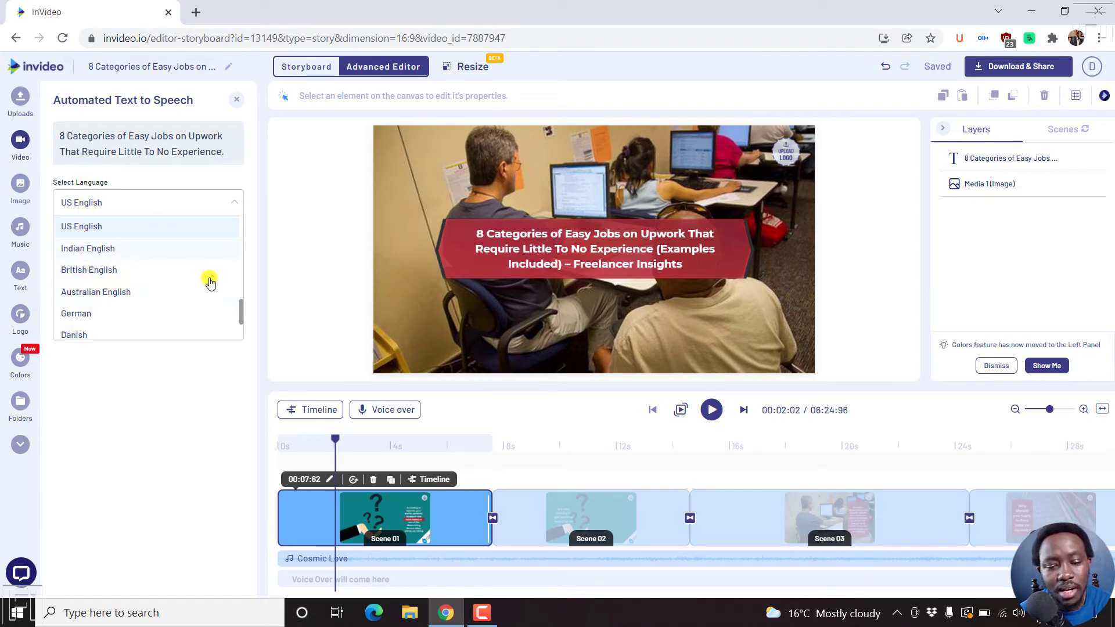
scroll(241, 325, down, 5)
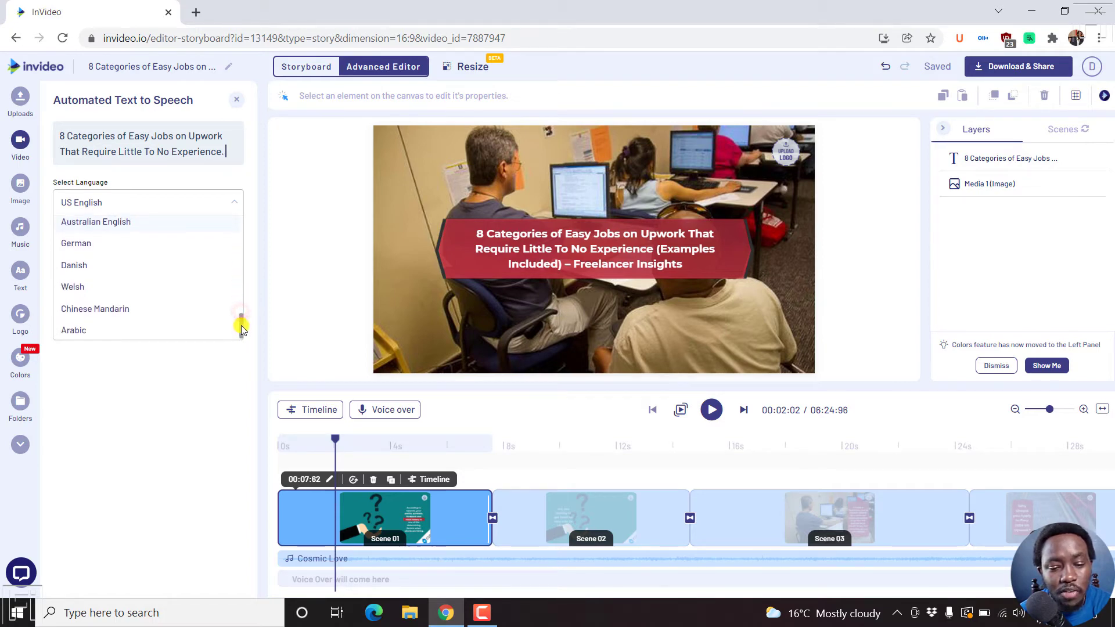
drag(242, 253, 243, 214)
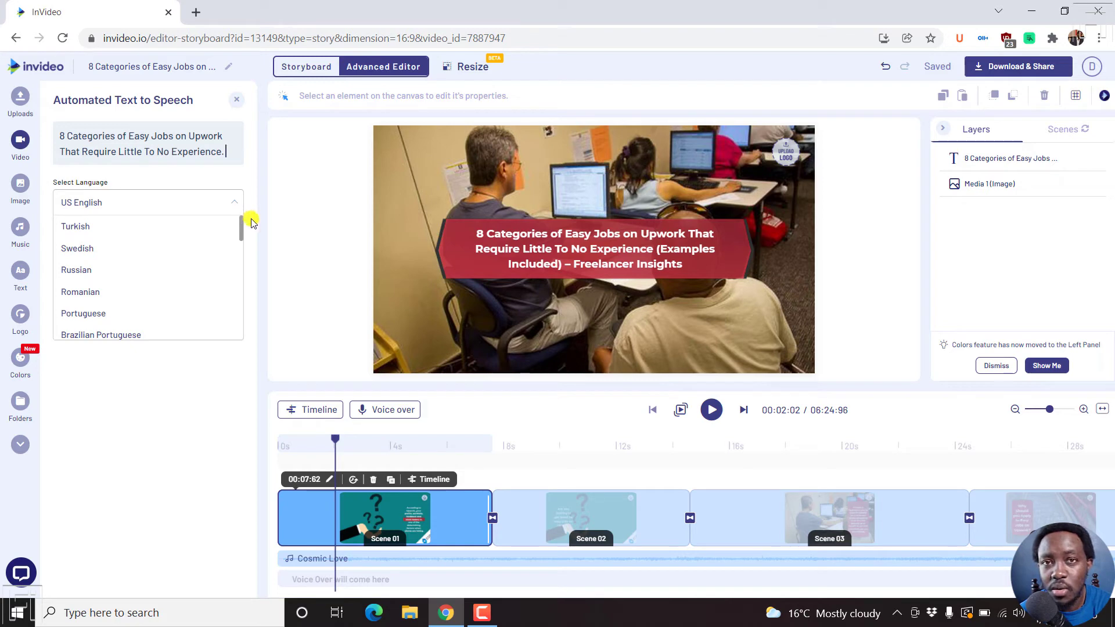
click(254, 226)
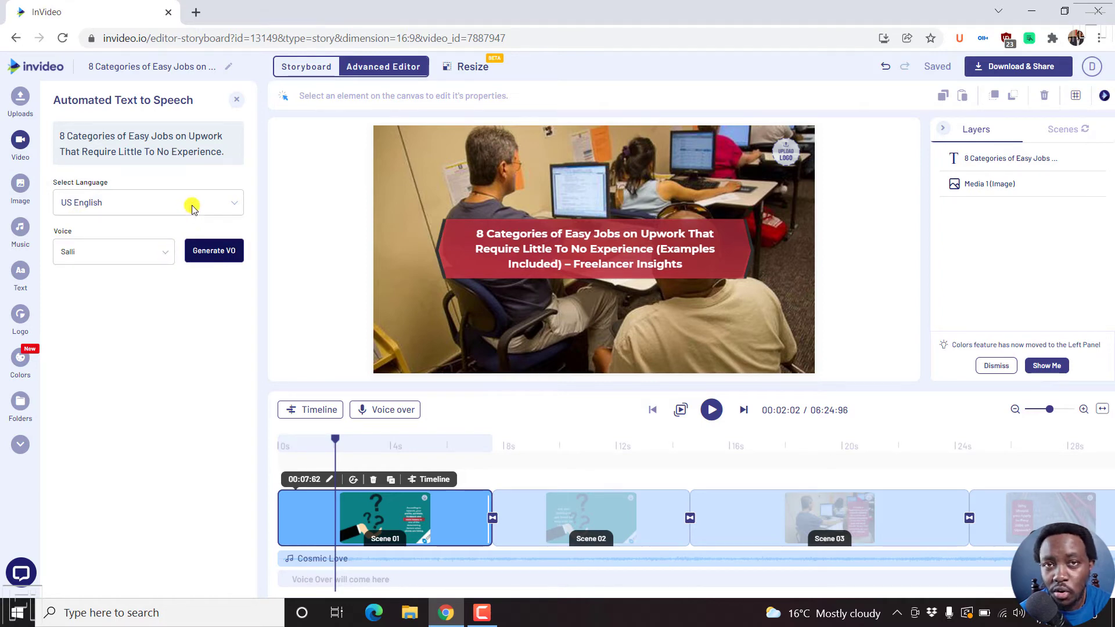
Browse the US English voices and listen to the Matthew, Salli, Kendra and Justin samples
click(167, 258)
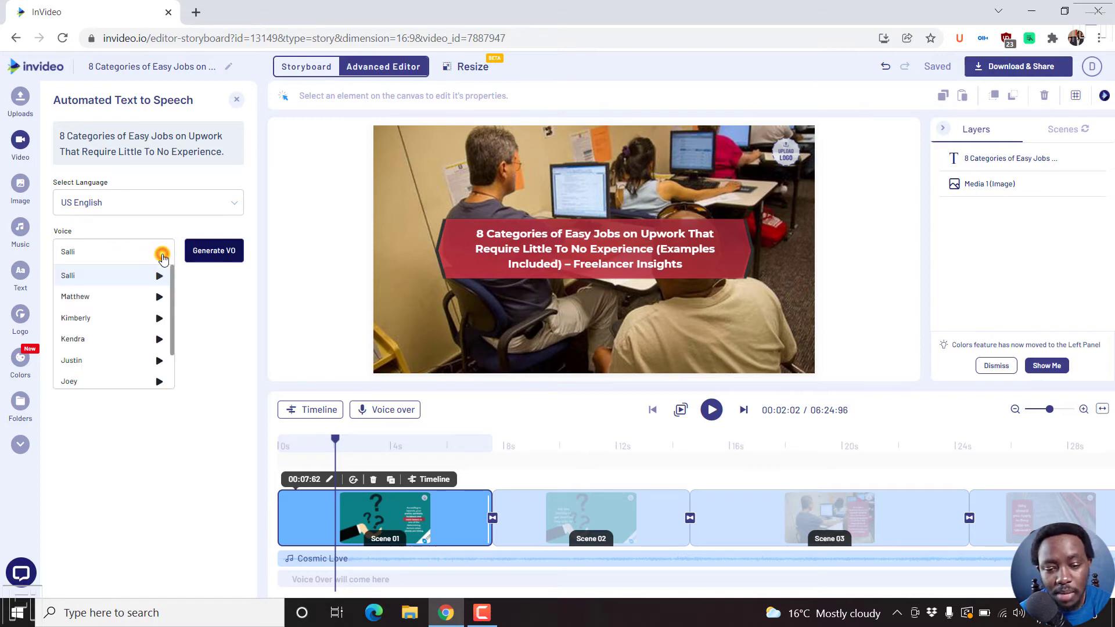
scroll(169, 276, down, 2)
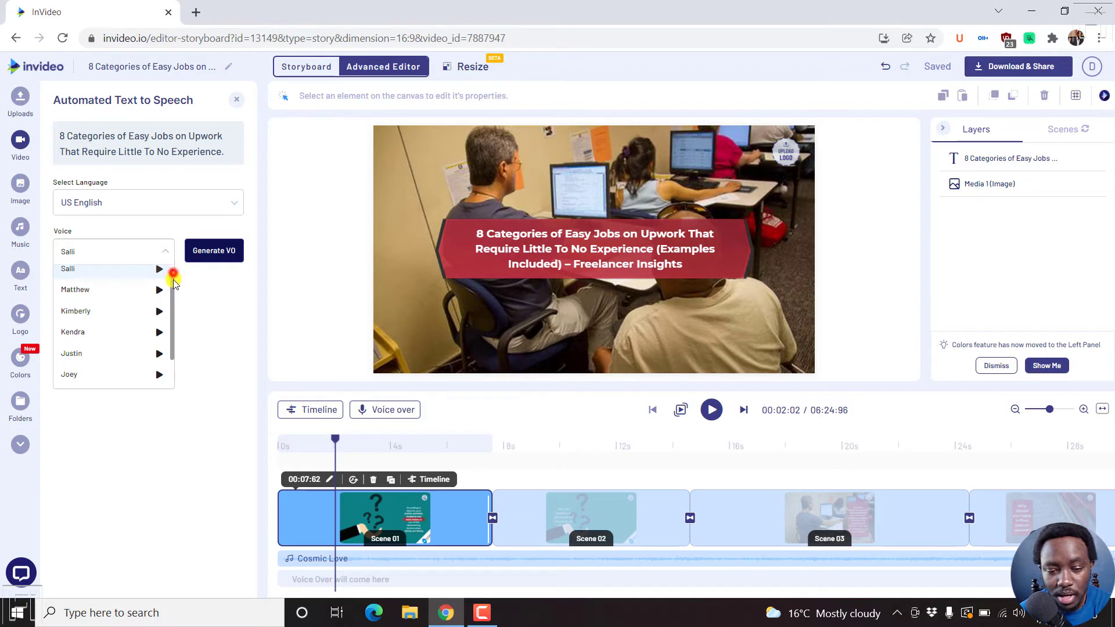
scroll(165, 296, up, 2)
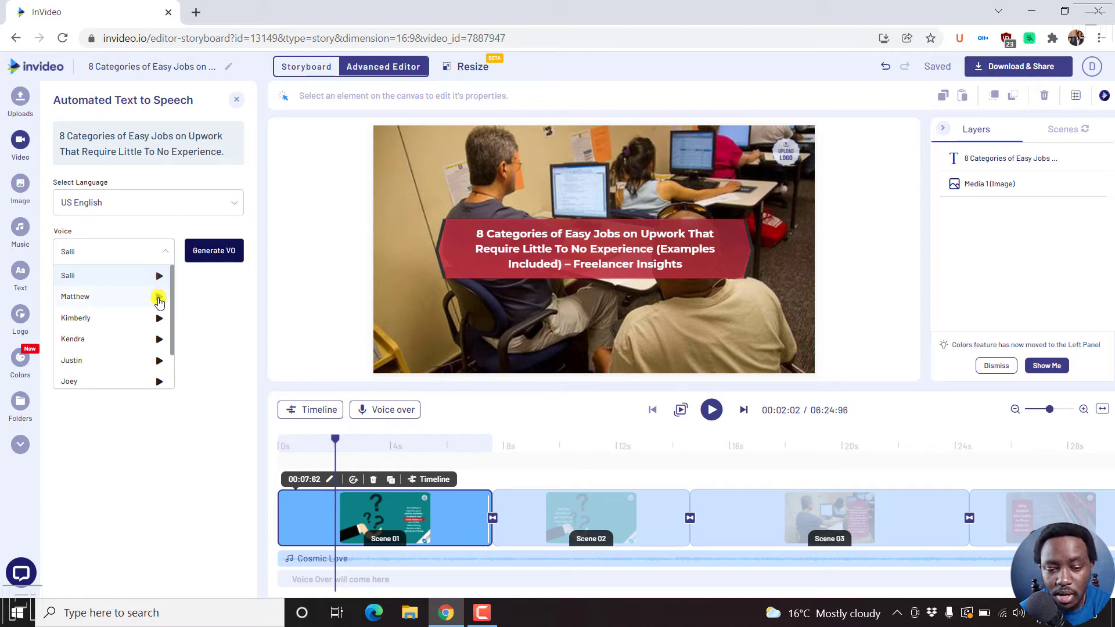
click(158, 298)
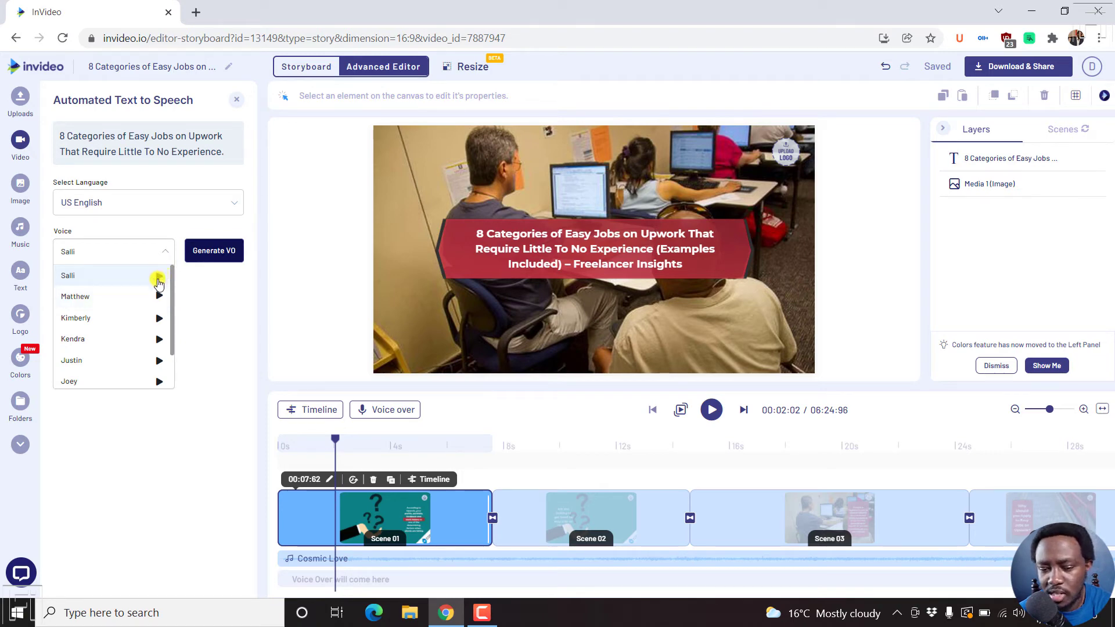
click(159, 281)
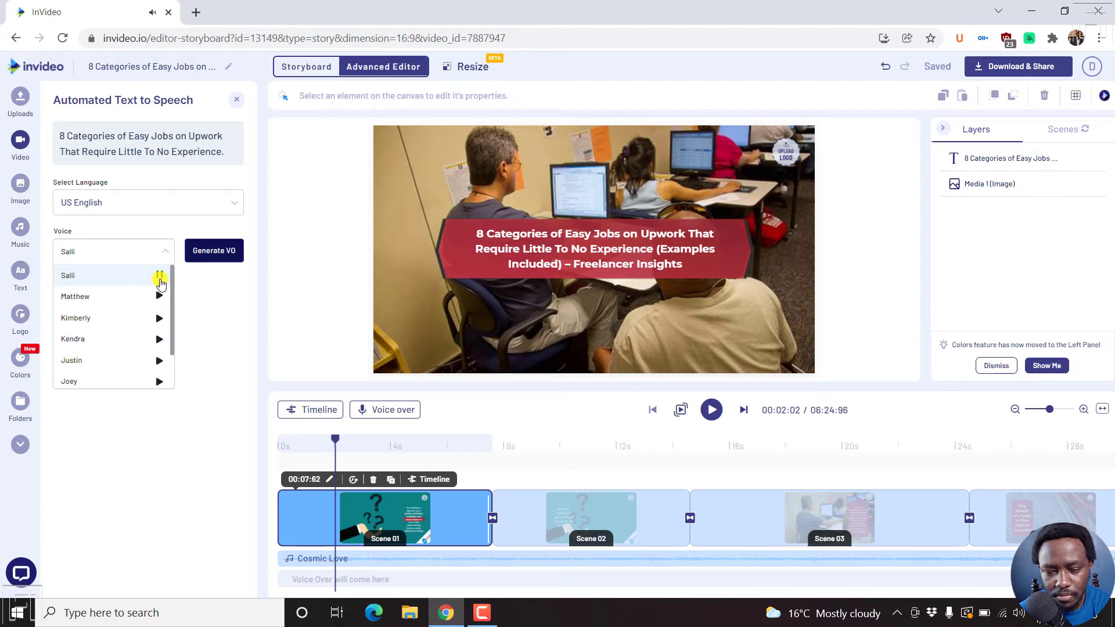
click(160, 342)
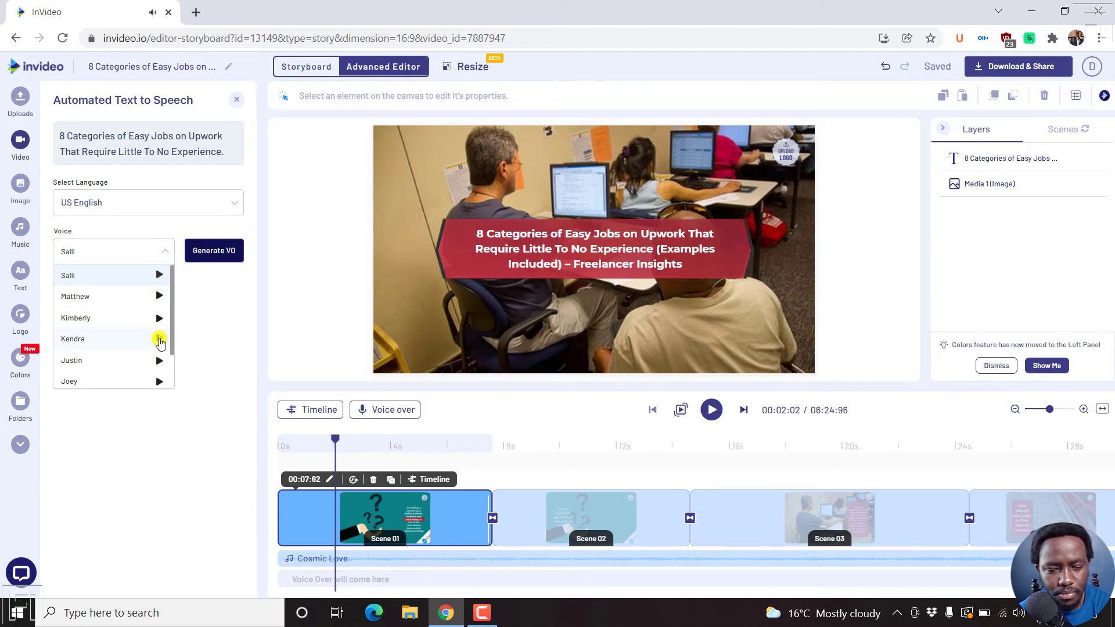
click(159, 361)
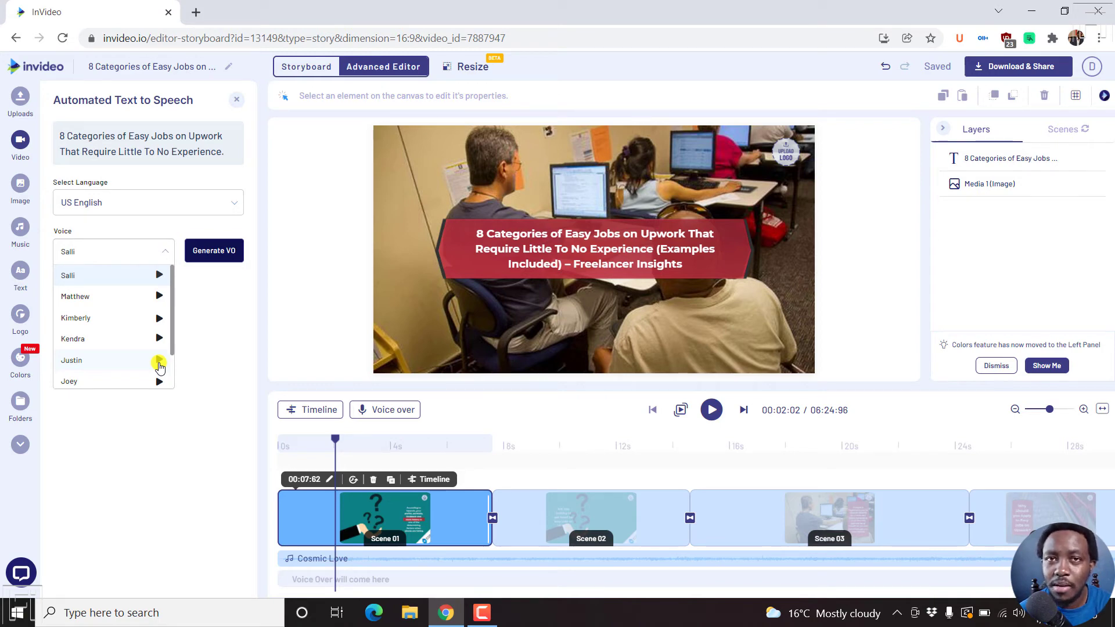
Generate the Scene 01 voice-over with the Salli voice and play it back
click(88, 277)
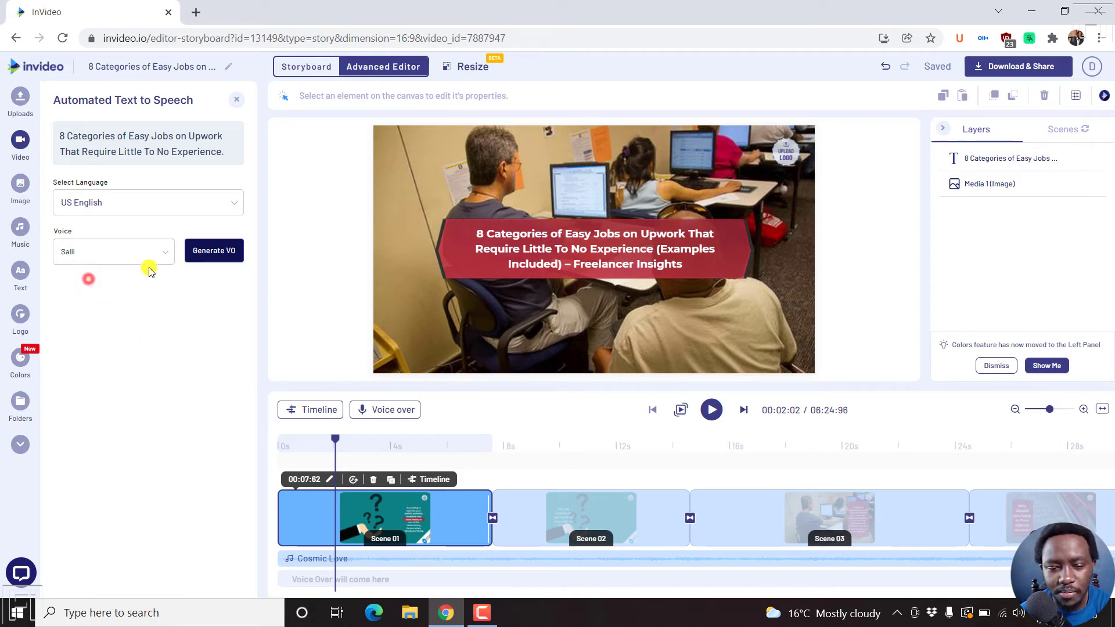
click(215, 253)
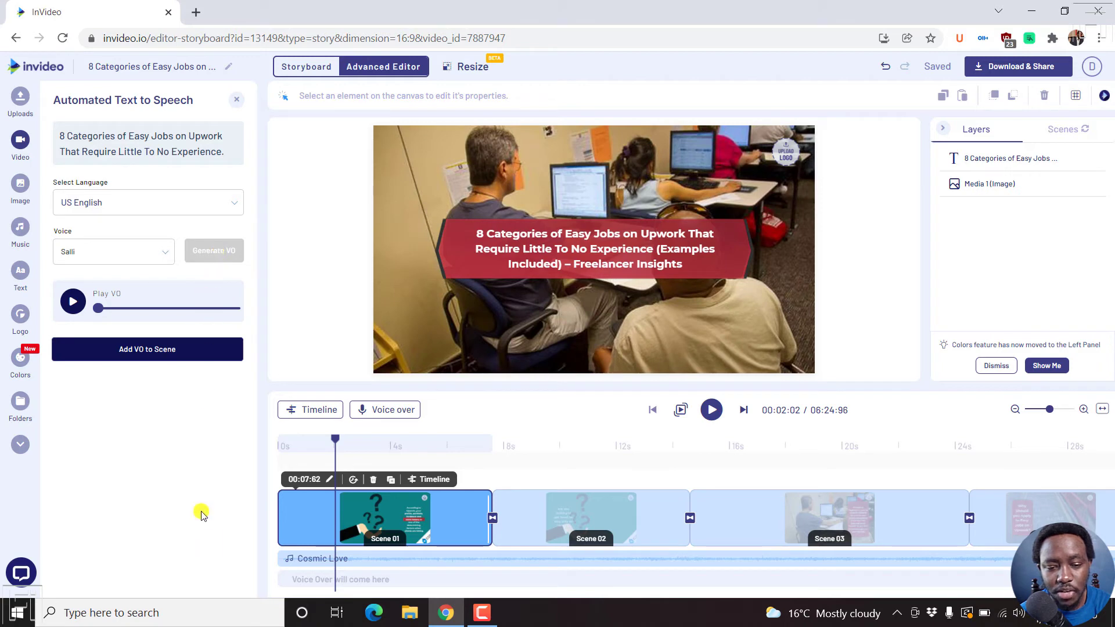
click(72, 303)
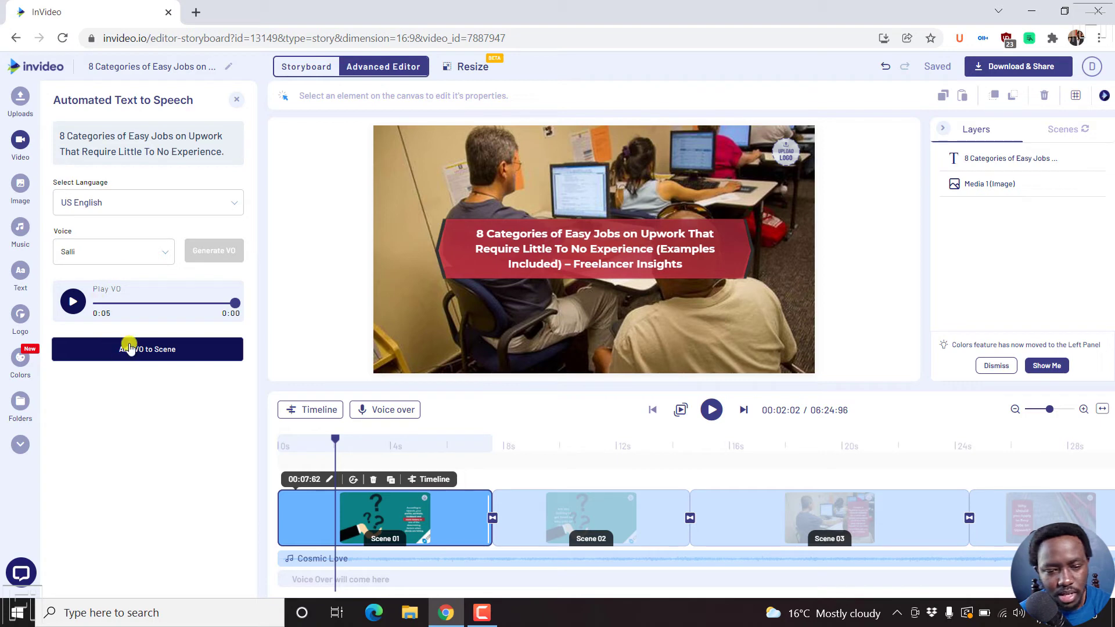
Add the generated voice-over to Scene 01 and move its clip earlier, near the start of the scene
click(151, 352)
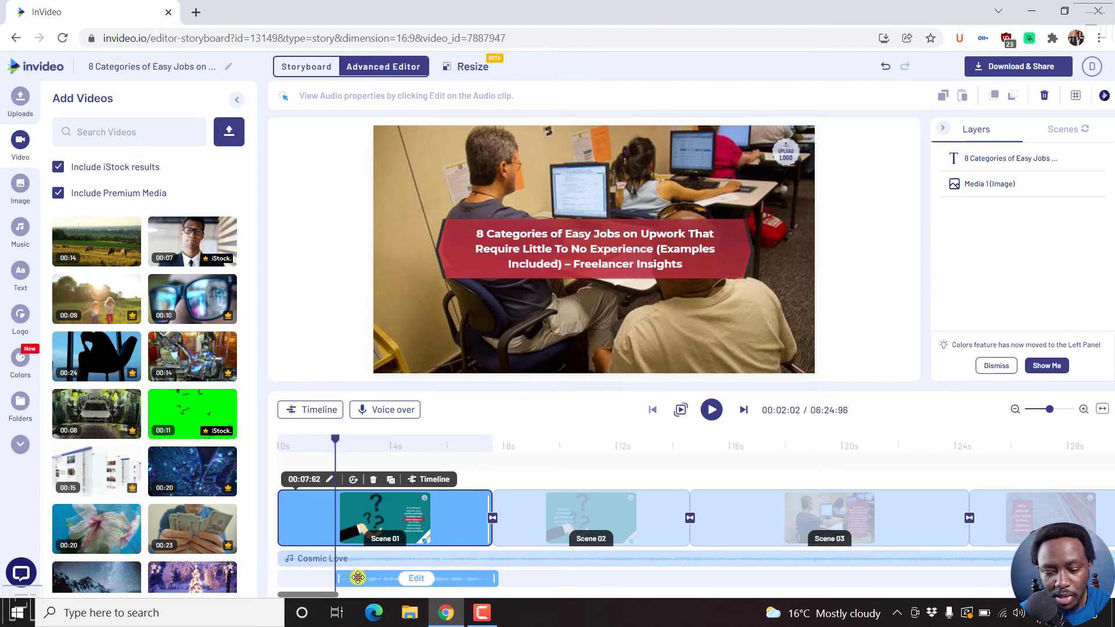
drag(358, 578, 320, 577)
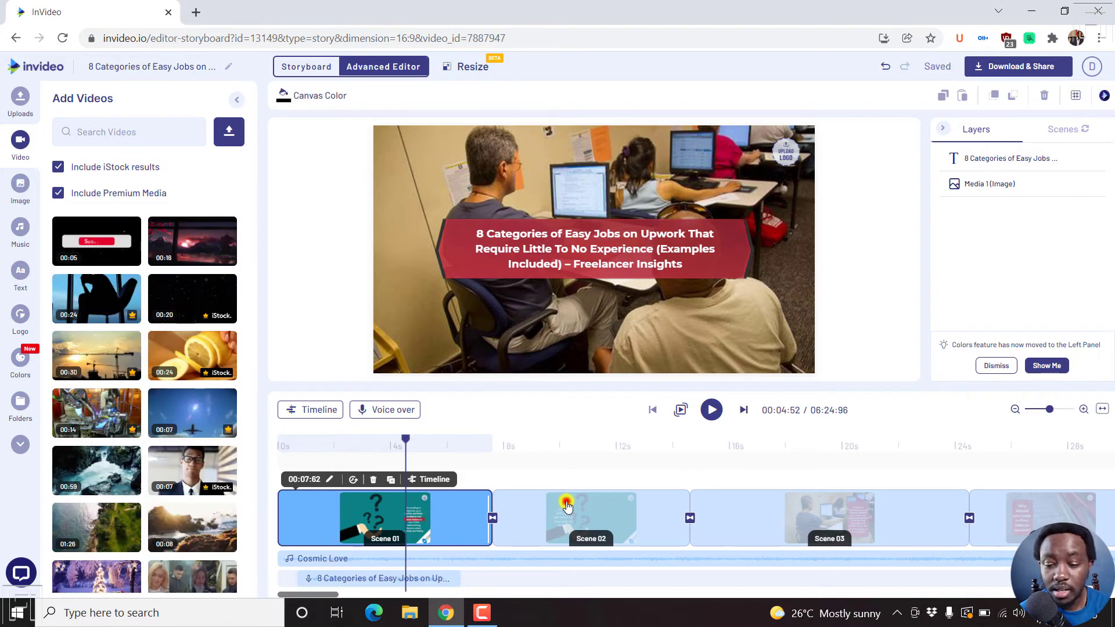
Generate an Automated Text to Speech voice-over for Scene 02 with the Joey voice
click(567, 507)
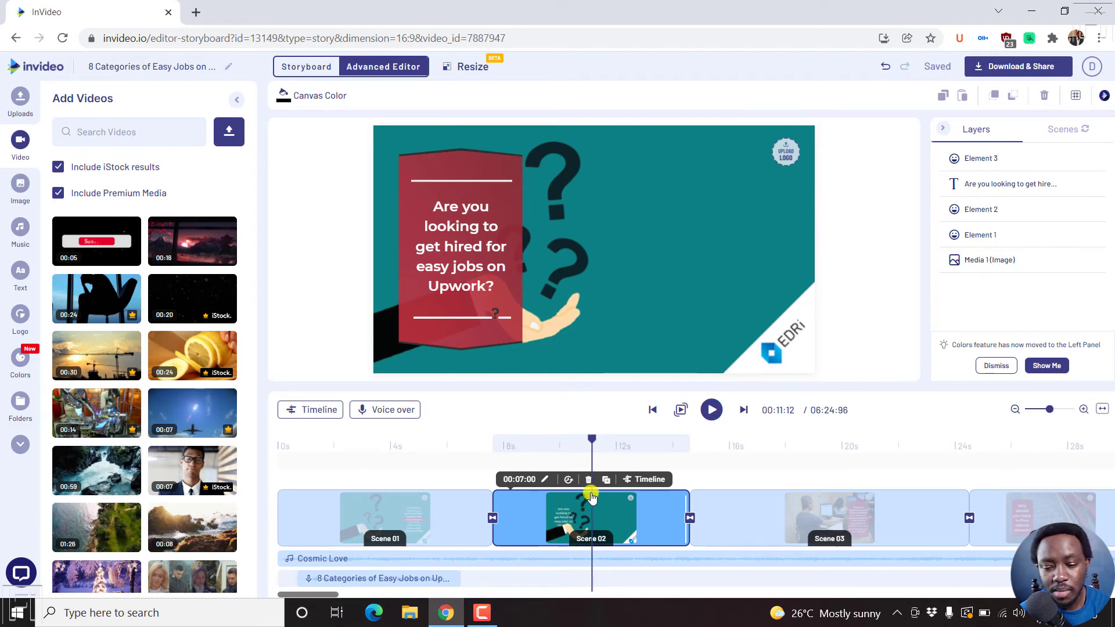
click(375, 408)
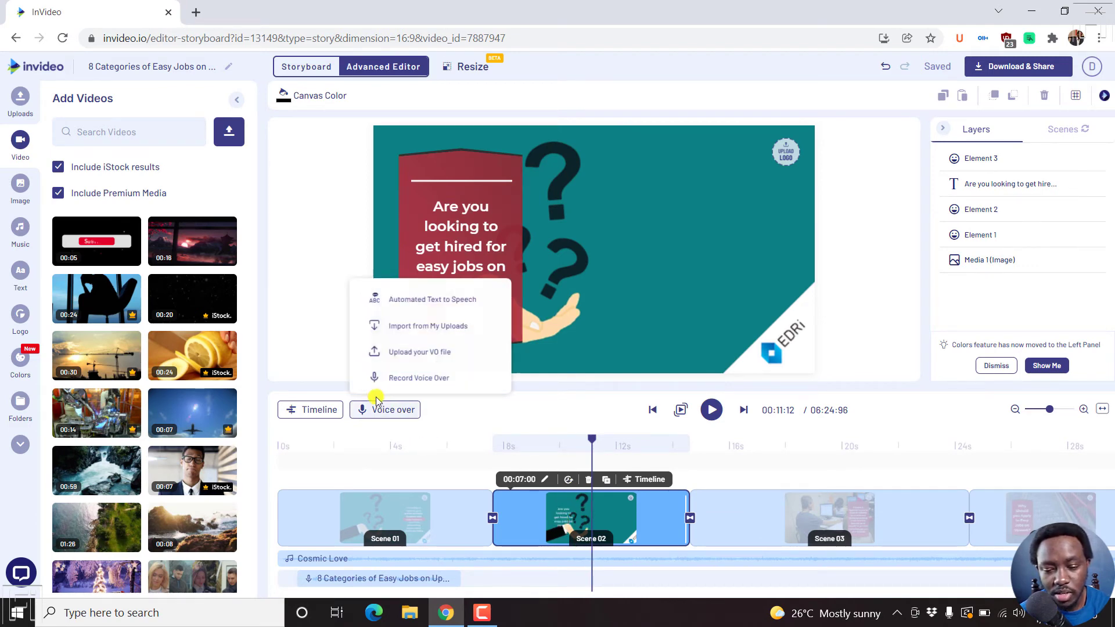
click(417, 300)
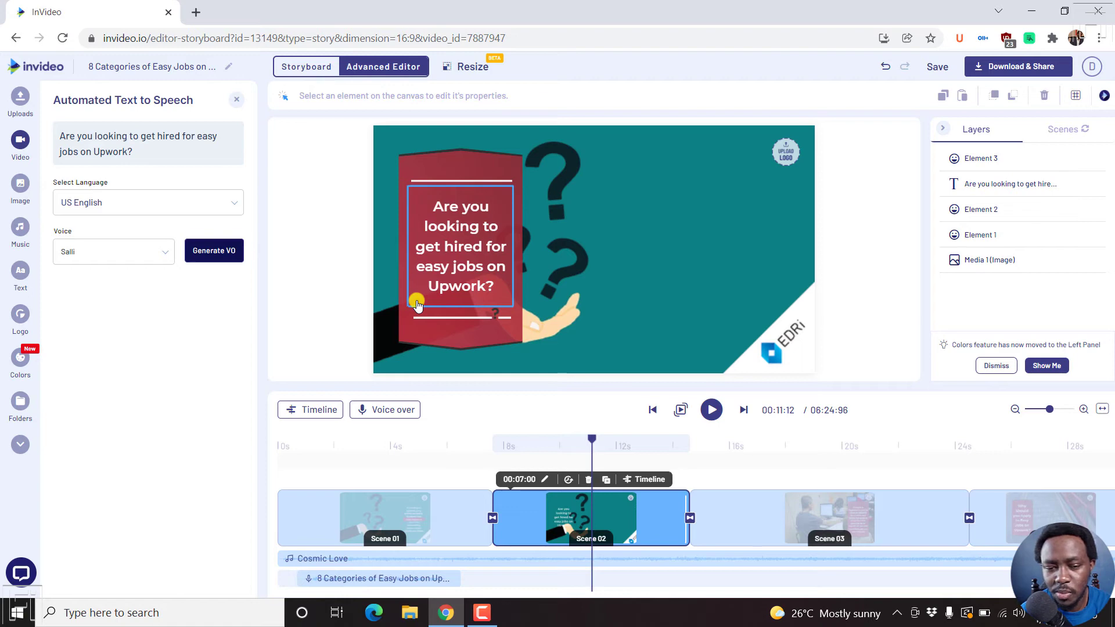
click(159, 251)
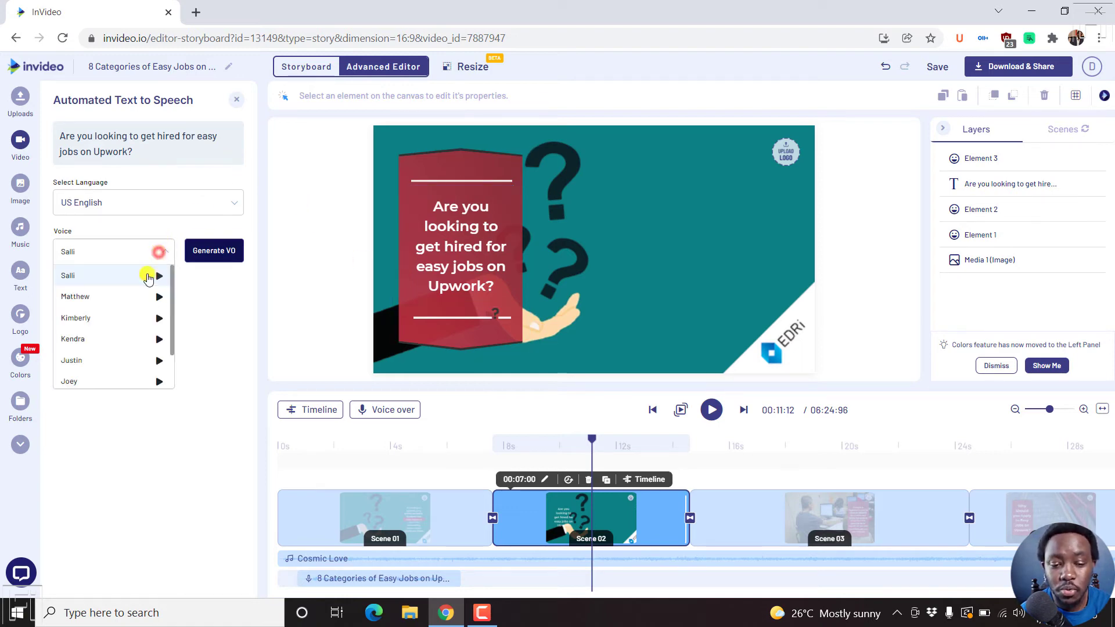
click(86, 379)
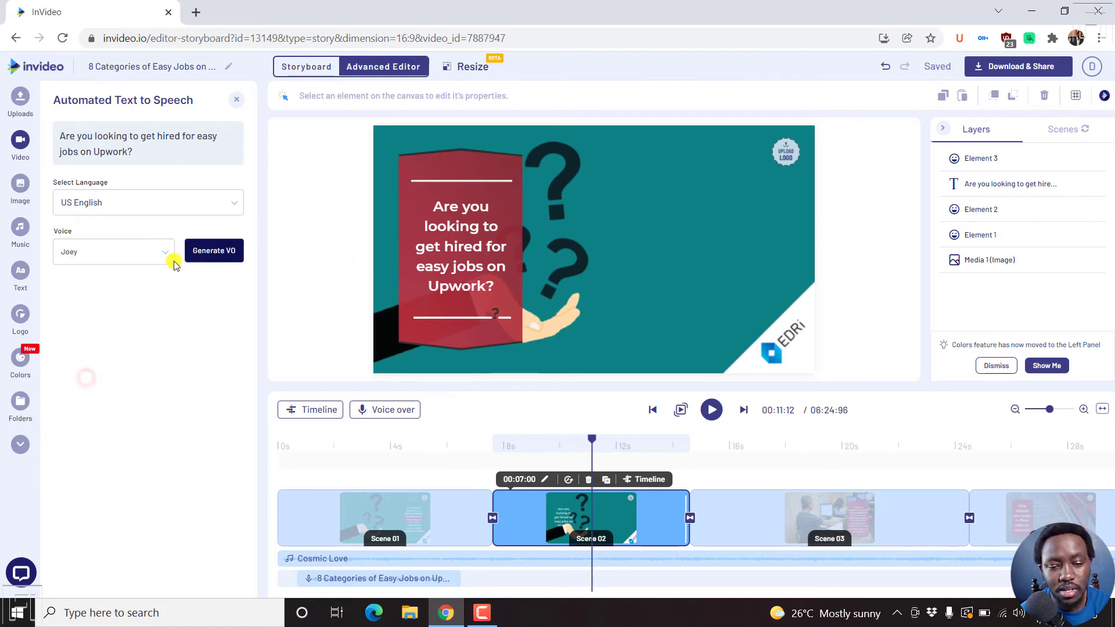
click(209, 253)
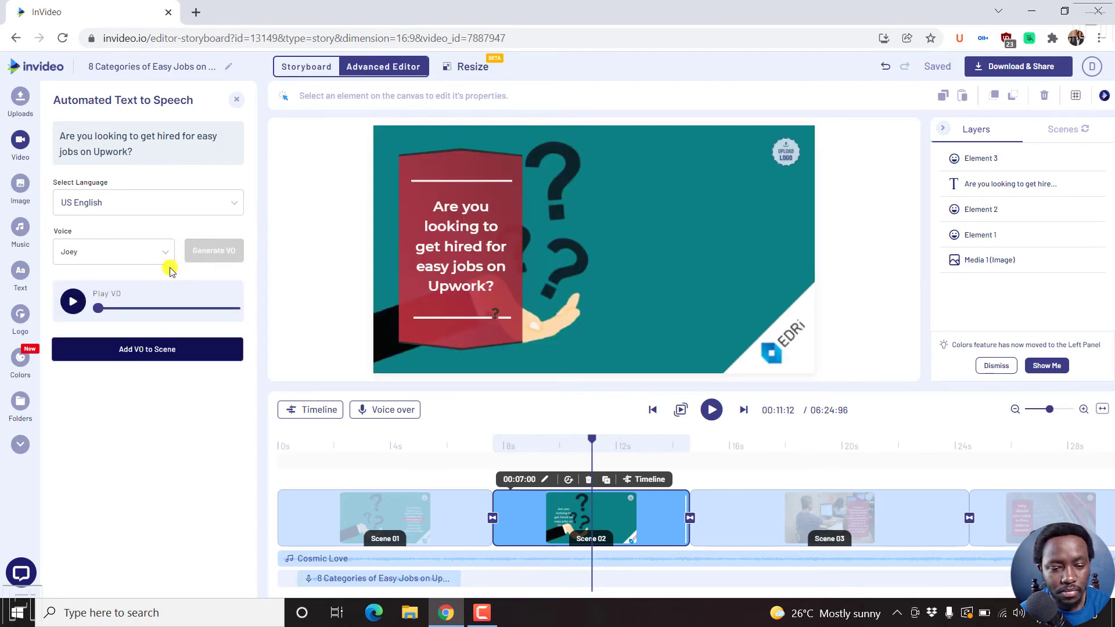
Play the Scene 02 voice-over, try respelling Upwork as "Up-work" in its speech text, and regenerate it with the Joey voice for playback
click(67, 308)
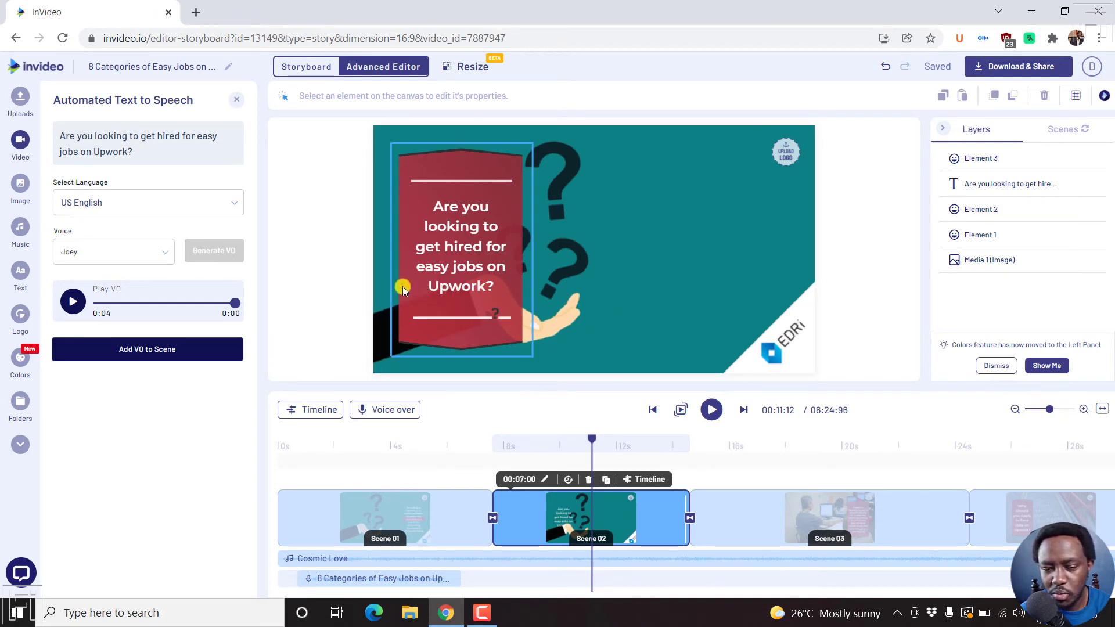
click(105, 152)
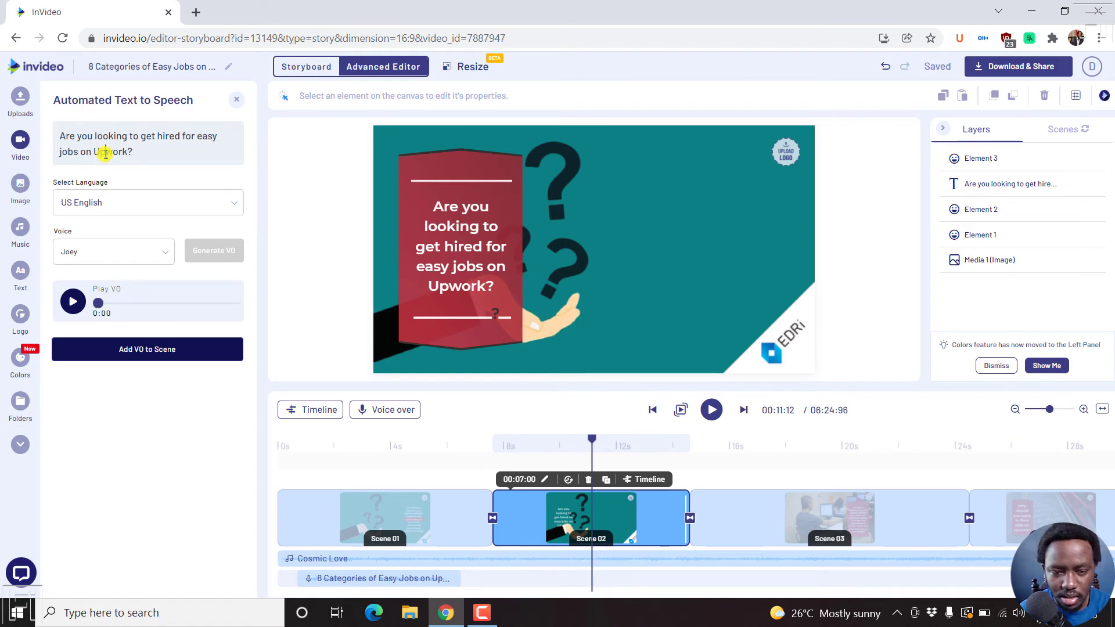
text(-)
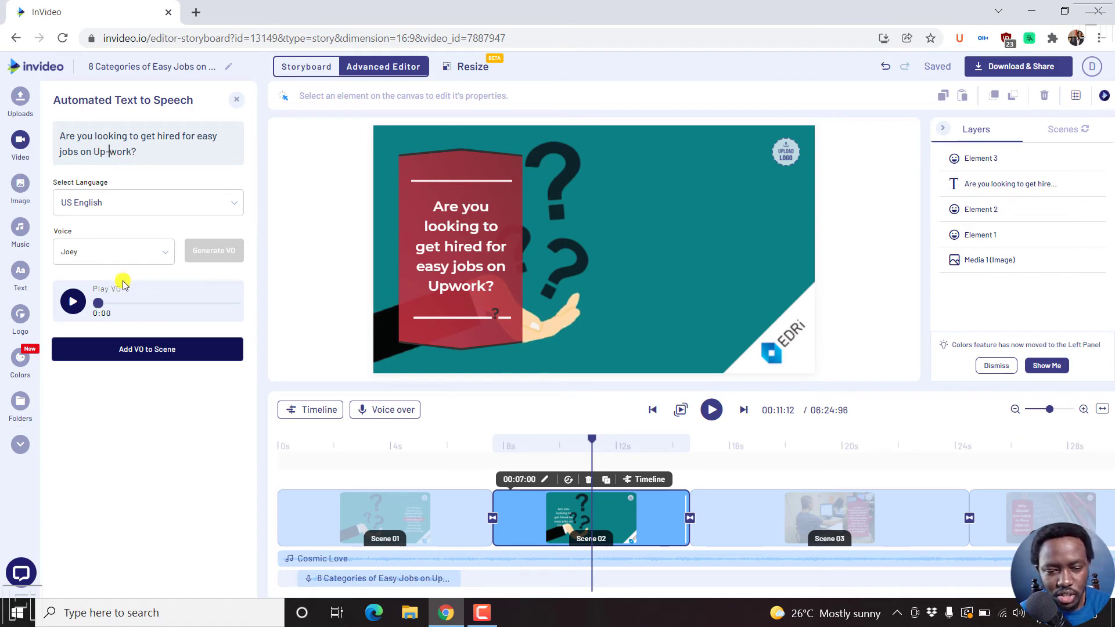
click(71, 309)
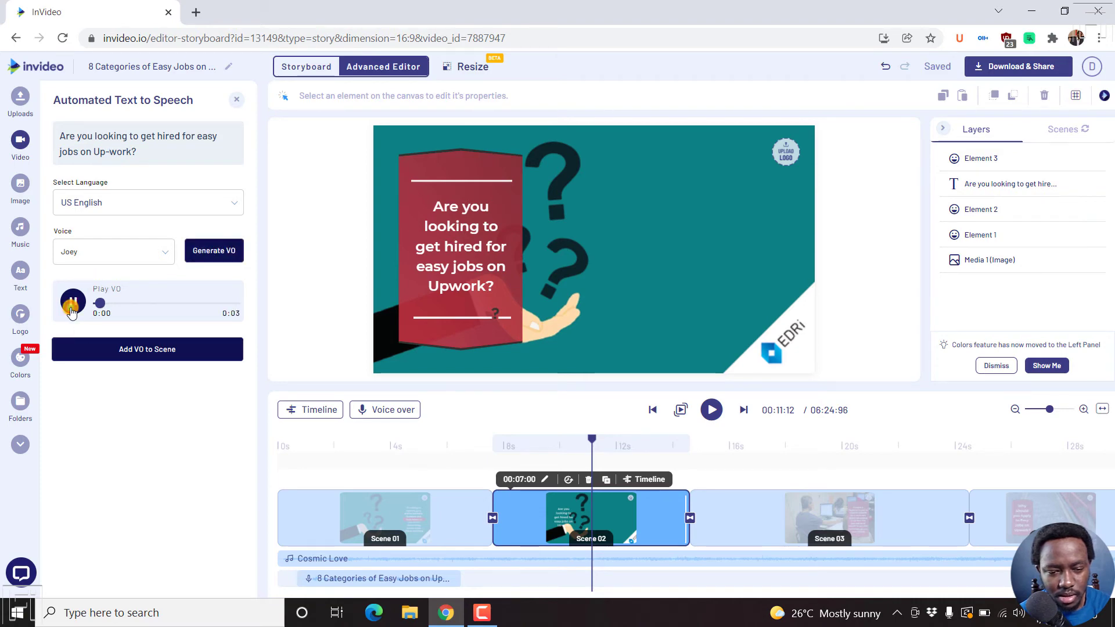
click(72, 309)
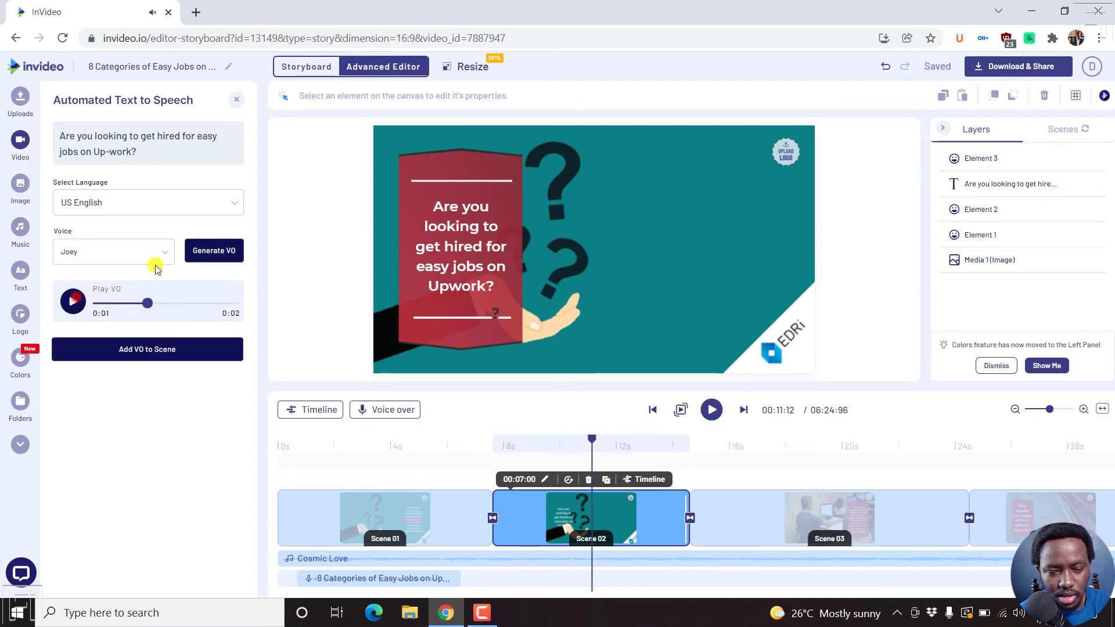
click(225, 253)
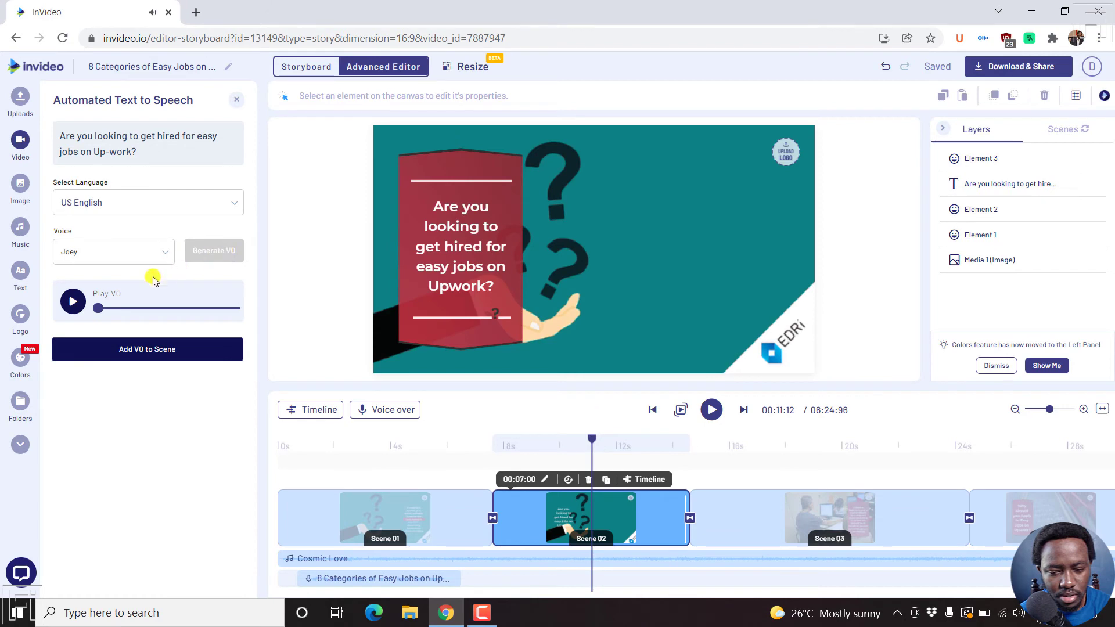
click(73, 303)
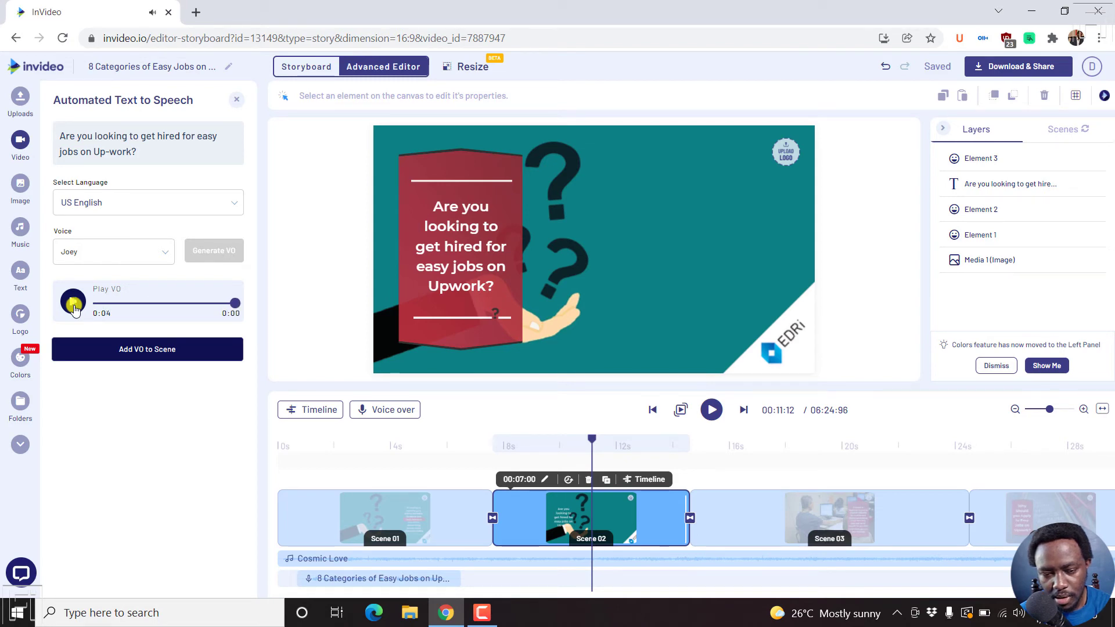
Respell the word as "Up work" in the Scene 02 speech text, regenerate the Joey voice-over and play it back
click(109, 153)
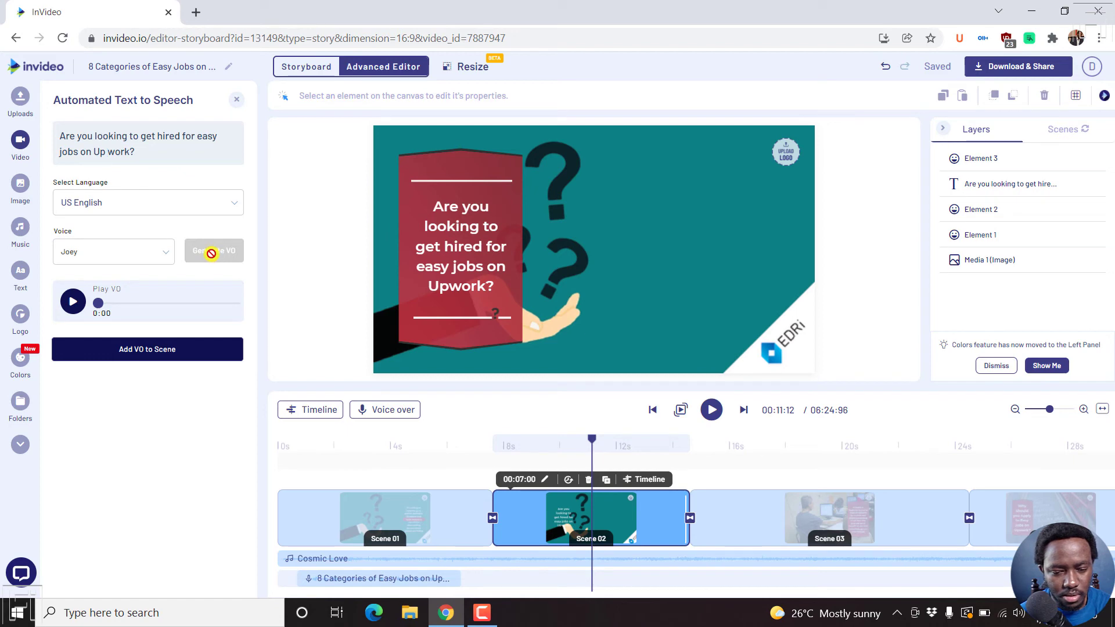
click(66, 302)
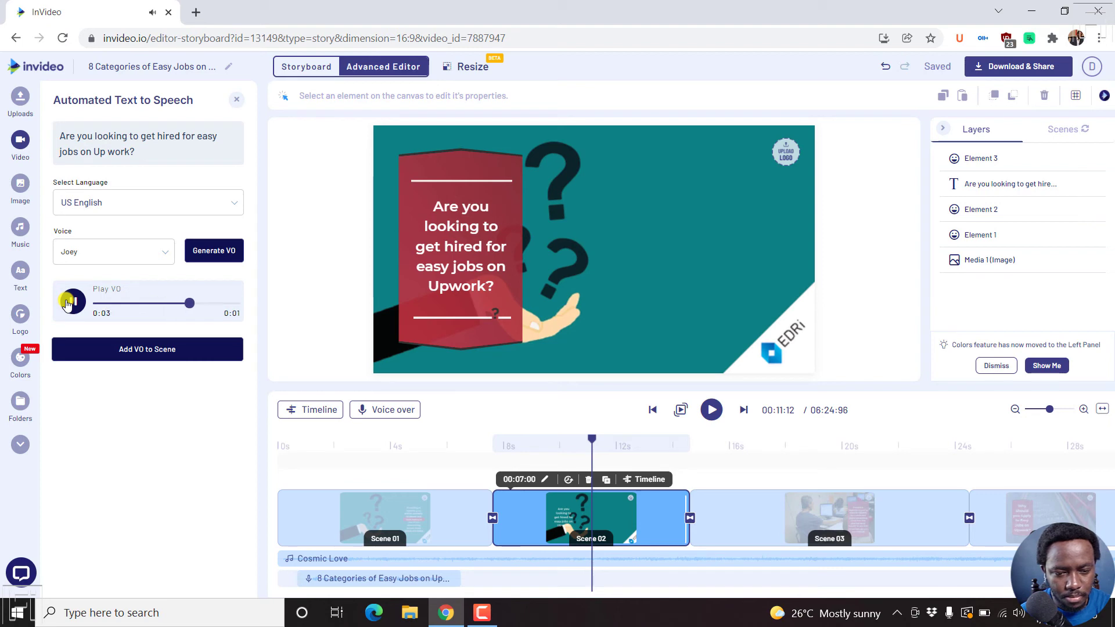
click(216, 253)
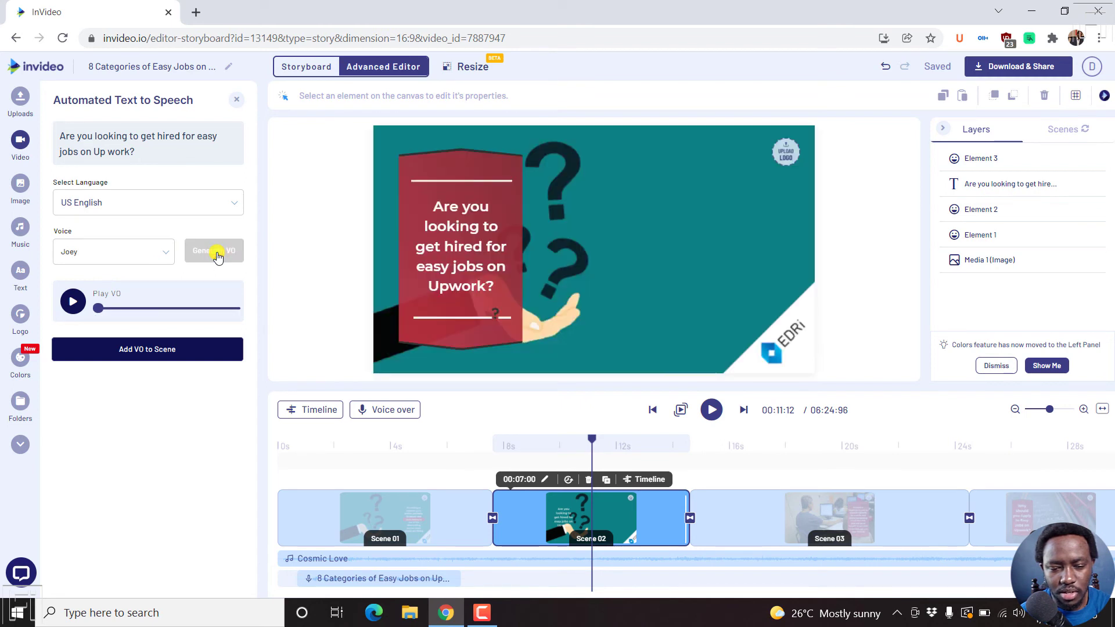
click(70, 306)
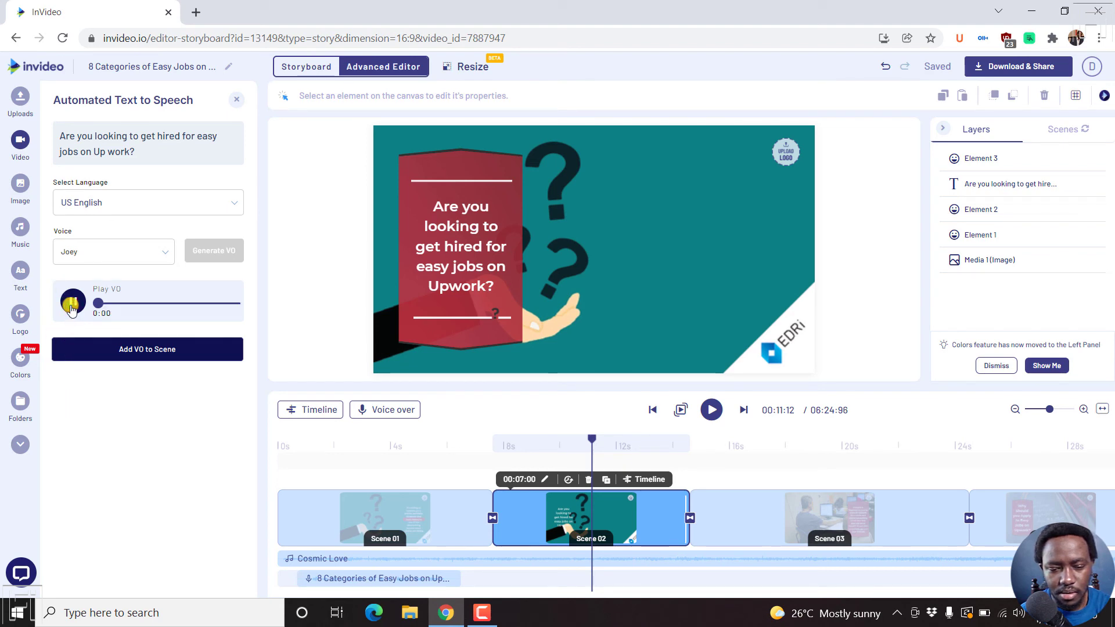